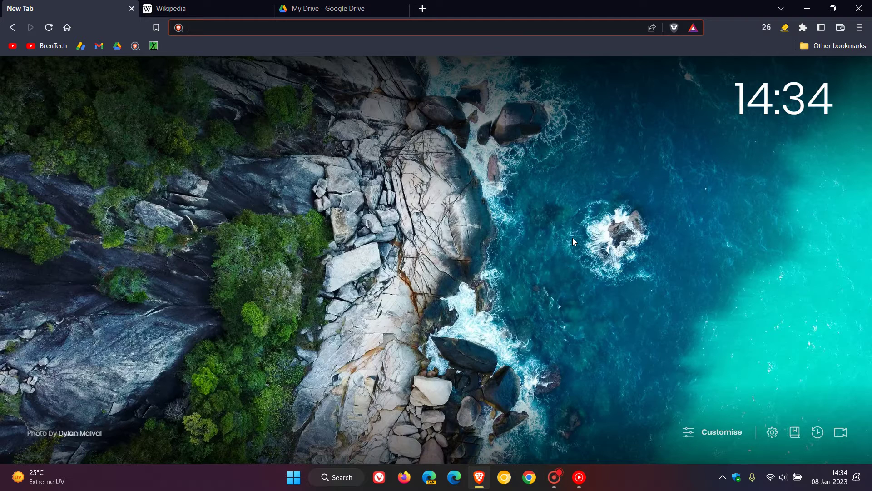
Step: Review Wikipedia and Google Drive in their normal light look, then return to the new tab page
{"action": "left_click", "coordinate": [230, 5]}
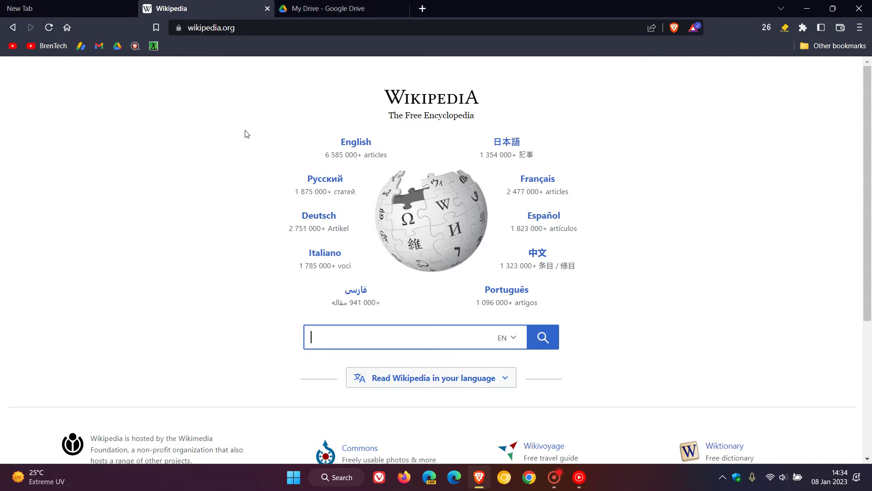
{"action": "left_click", "coordinate": [333, 10]}
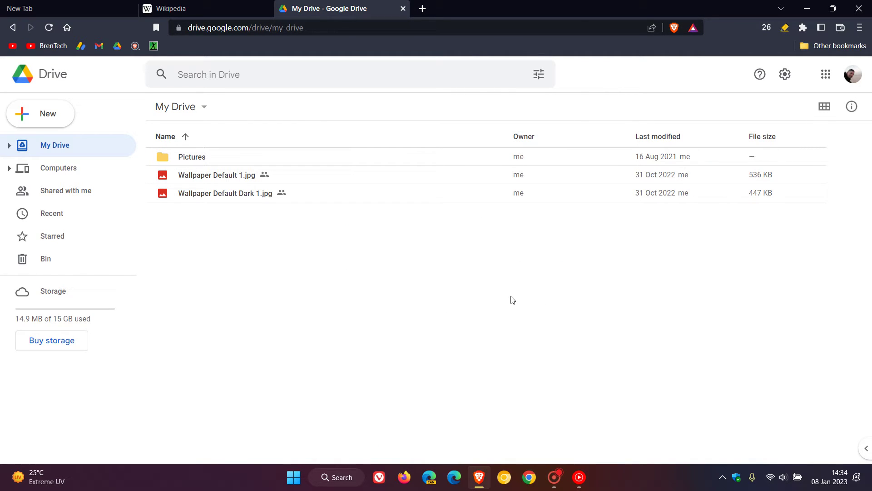
{"action": "left_click", "coordinate": [90, 7]}
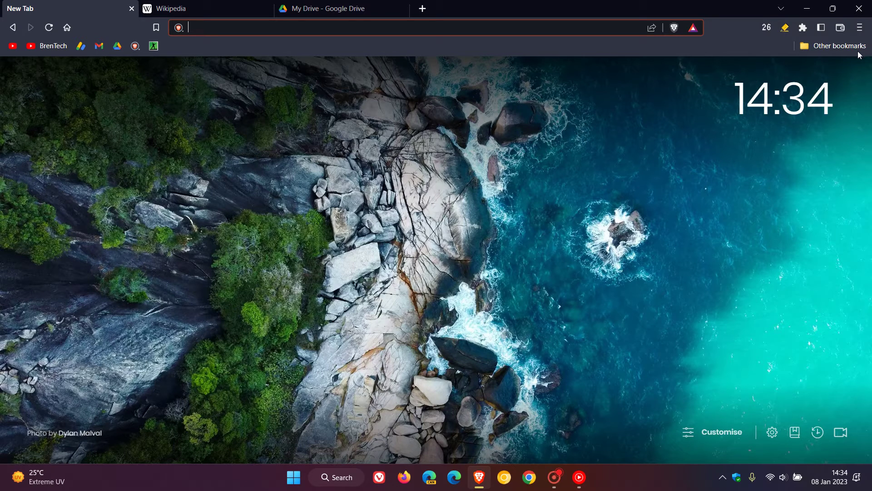
Step: Briefly check the main menu, then focus the address bar to go to brave://flags
{"action": "left_click", "coordinate": [860, 27]}
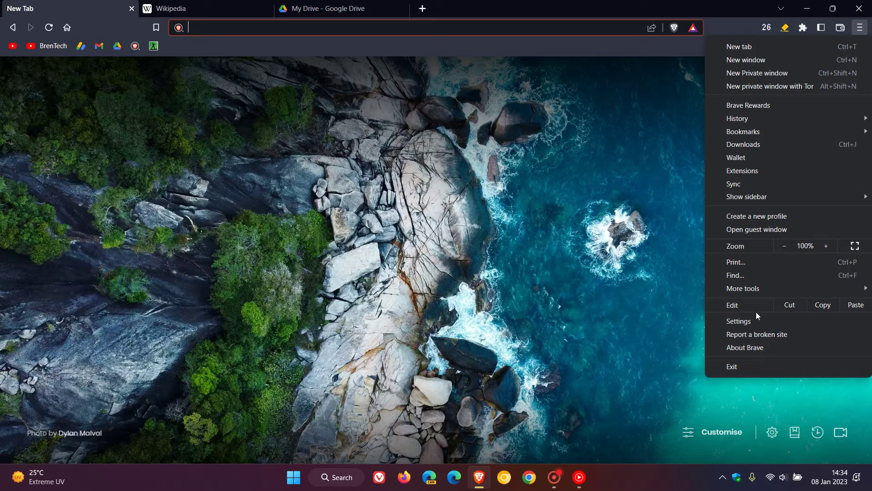
{"action": "left_click", "coordinate": [520, 246]}
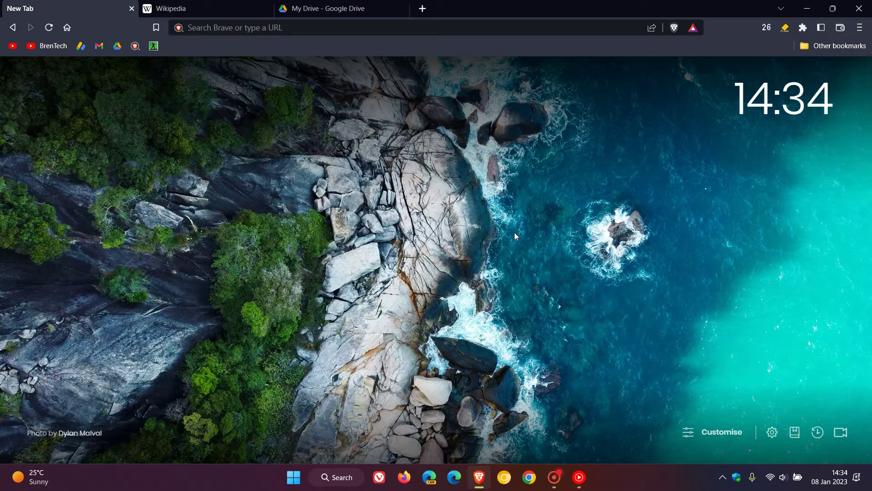
{"action": "left_click", "coordinate": [252, 27]}
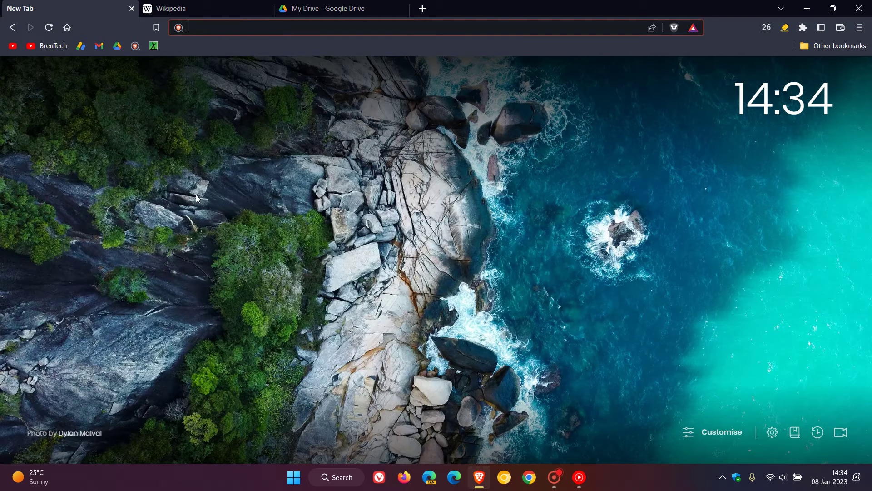
{"action": "type", "text": "bf"}
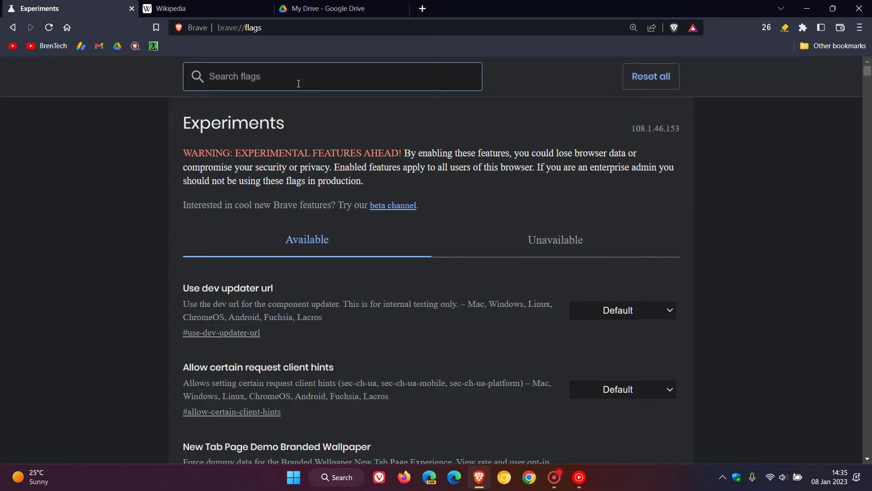
{"action": "type", "text": "dar"}
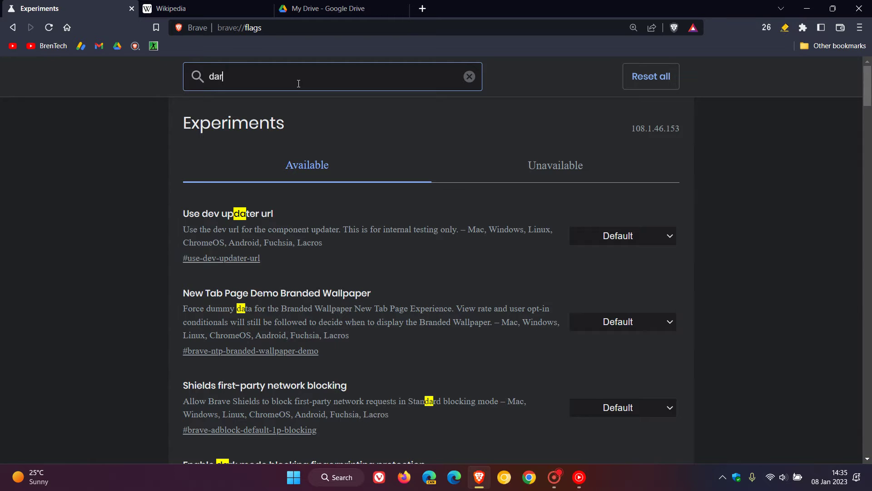
{"action": "type", "text": "k mod"}
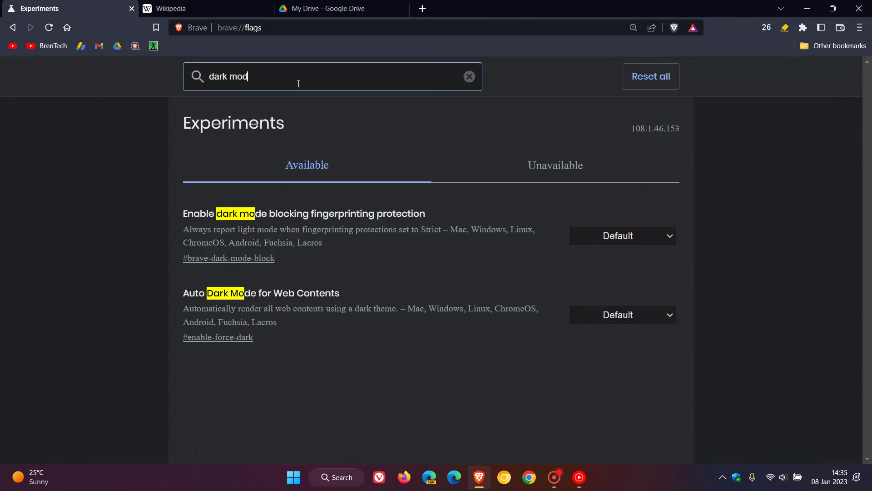
{"action": "type", "text": "e"}
Step: Set Auto Dark Mode for Web Contents to Enabled and relaunch Brave
{"action": "left_click", "coordinate": [615, 314]}
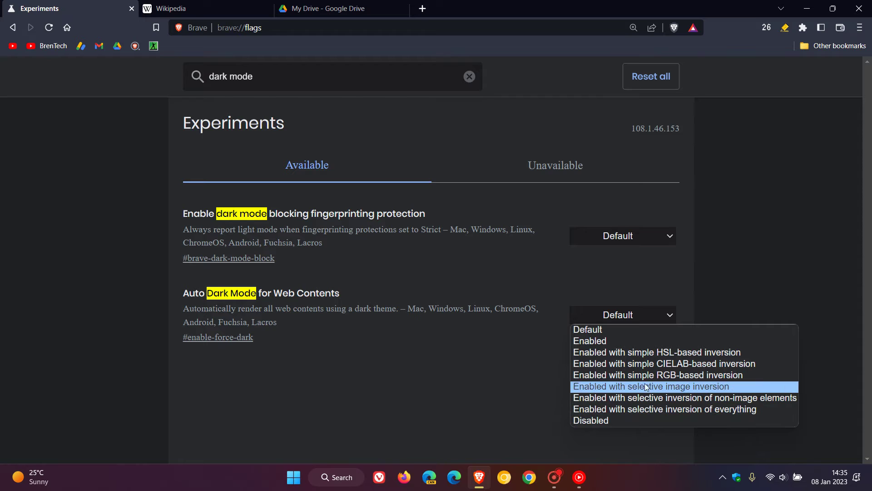
{"action": "left_click", "coordinate": [641, 342]}
{"action": "left_click", "coordinate": [772, 431]}
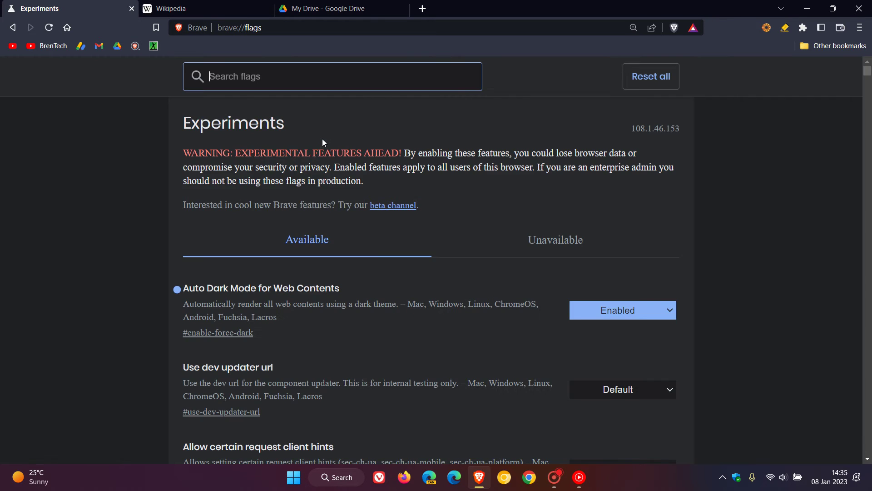
{"action": "left_click", "coordinate": [208, 4]}
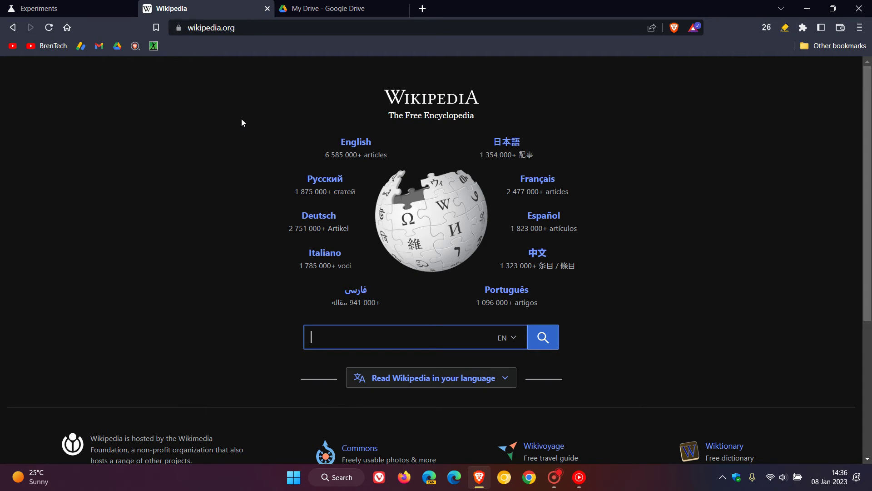
{"action": "left_click", "coordinate": [305, 11]}
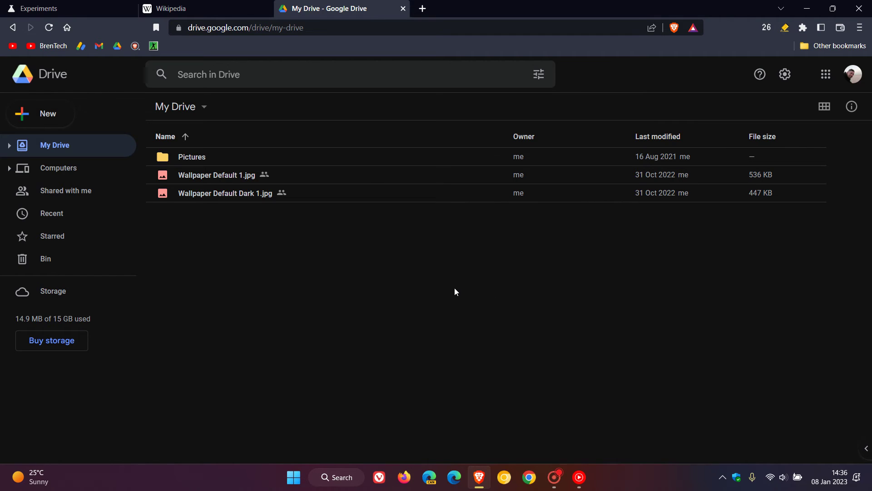
{"action": "left_click", "coordinate": [225, 8]}
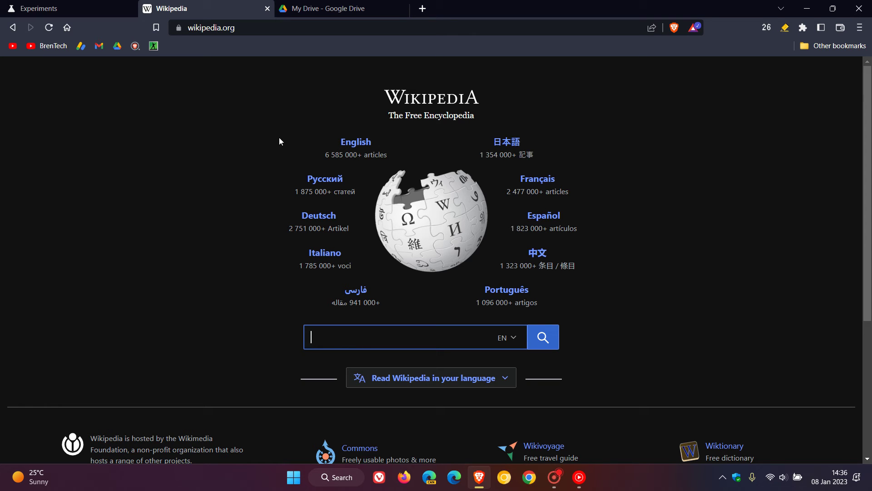
{"action": "left_click", "coordinate": [95, 9]}
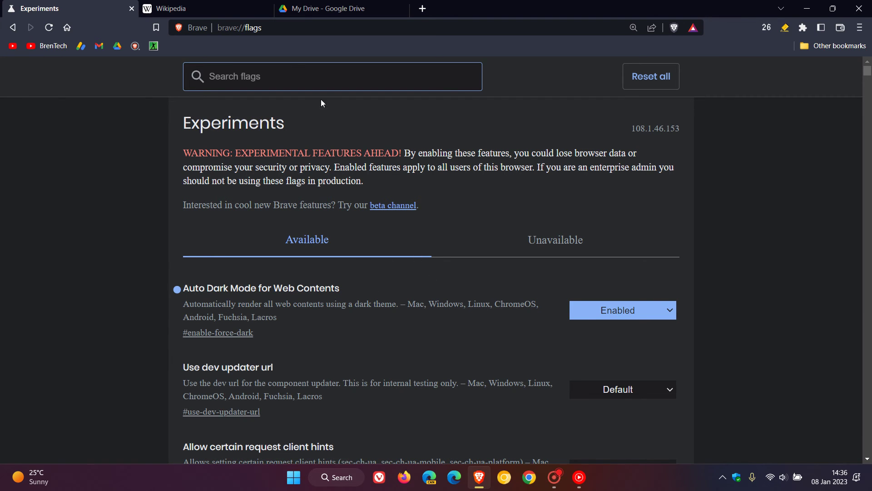
Step: Revisit dark Wikipedia and Google Drive, then return to the flags page
{"action": "left_click", "coordinate": [215, 5]}
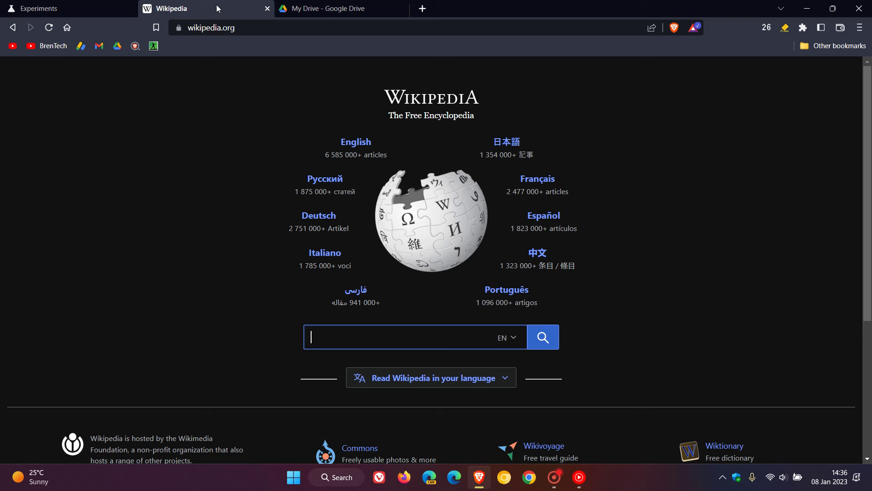
{"action": "left_click", "coordinate": [337, 10]}
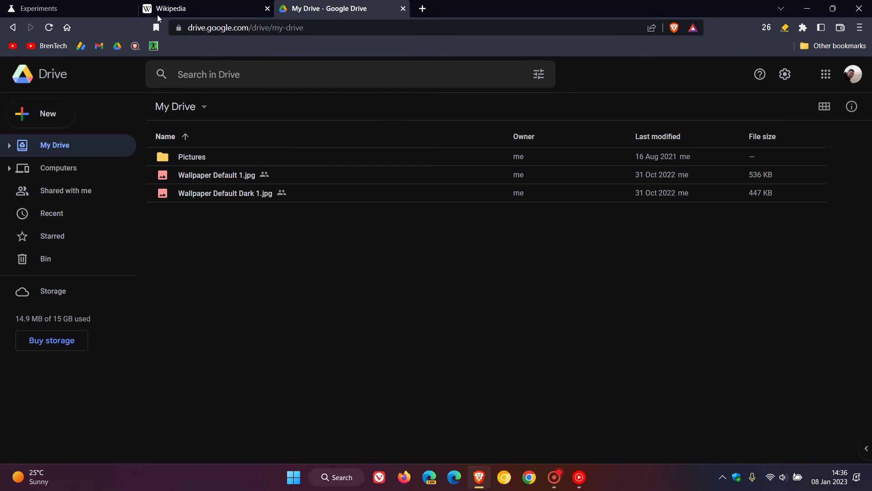
{"action": "left_click", "coordinate": [94, 5]}
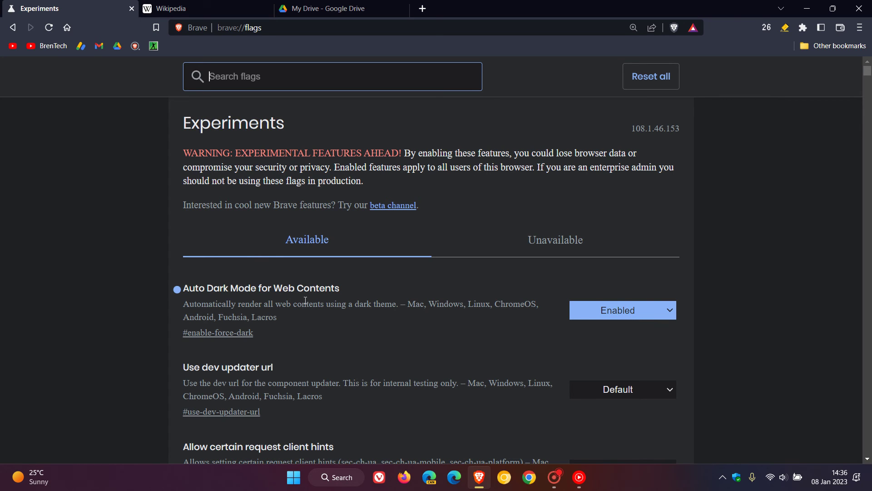
Step: Reset Auto Dark Mode for Web Contents to Default
{"action": "left_click", "coordinate": [600, 312]}
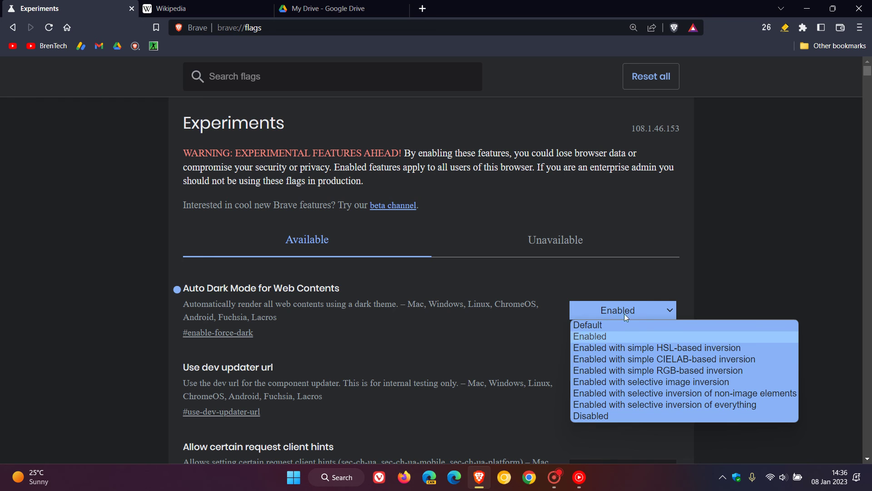
{"action": "left_click", "coordinate": [639, 326]}
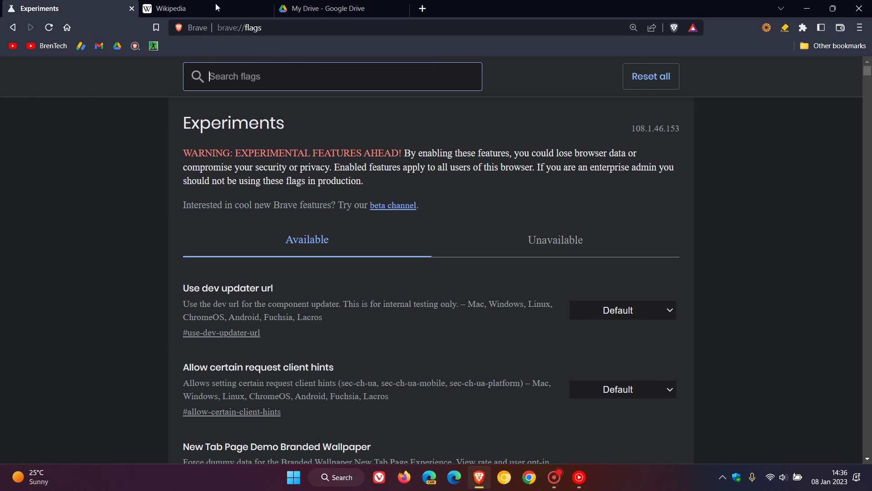
Step: Confirm Wikipedia and Google Drive look light again, then go to the home new tab page
{"action": "left_click", "coordinate": [215, 7]}
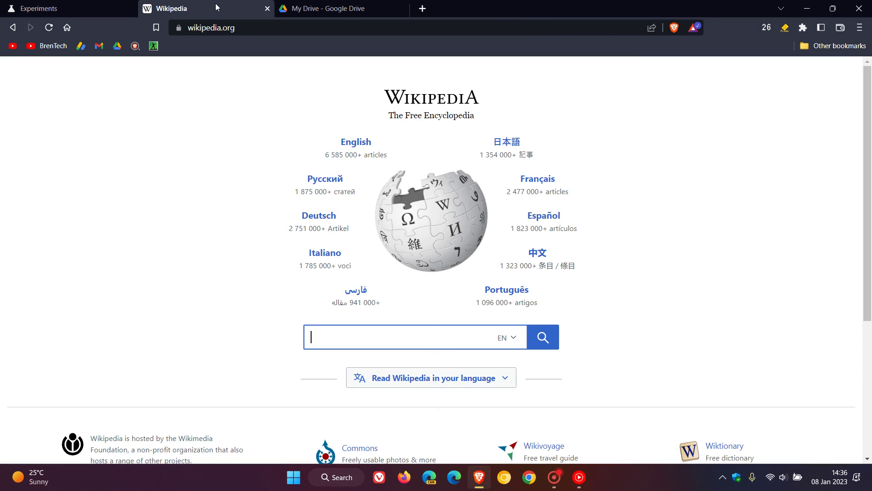
{"action": "left_click", "coordinate": [346, 10]}
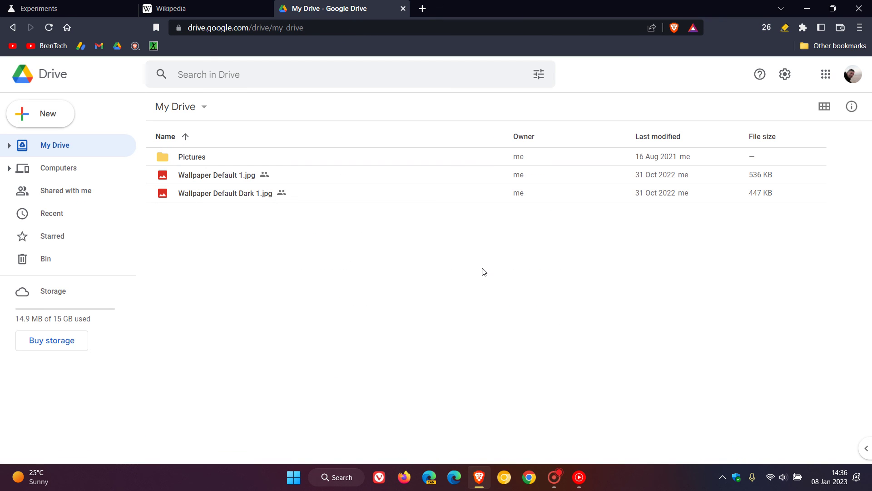
{"action": "left_click", "coordinate": [88, 6]}
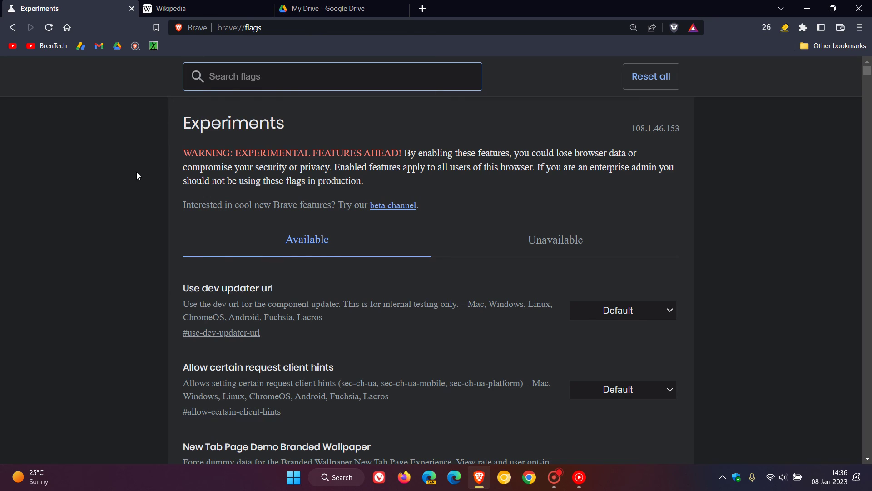
{"action": "left_click", "coordinate": [67, 28]}
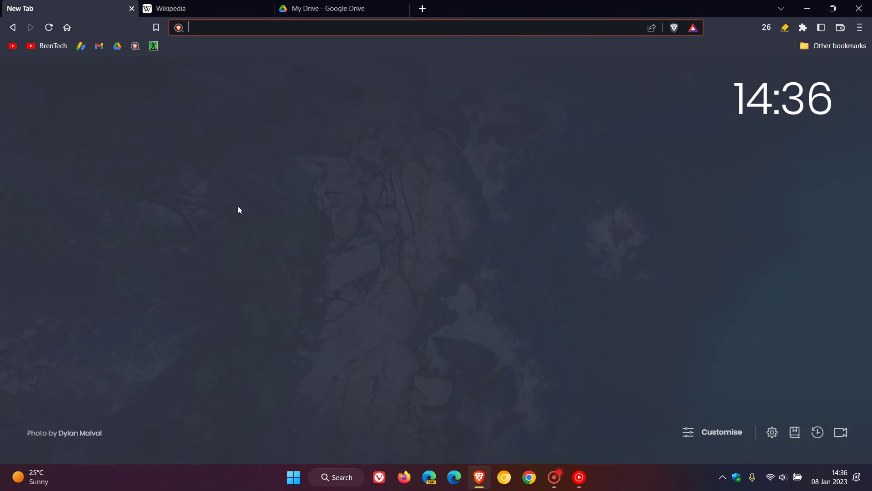